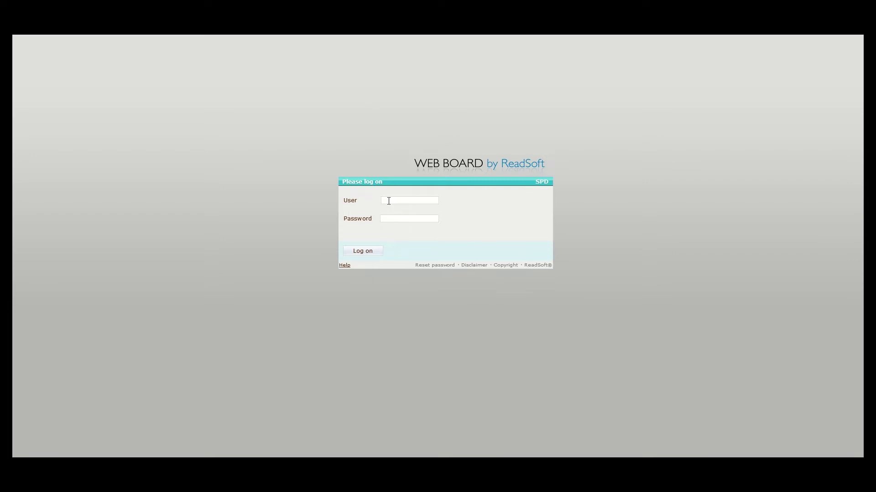
- Enter the account password and log on to WEB BOARD
{"action": "left_click", "coordinate": [389, 219]}
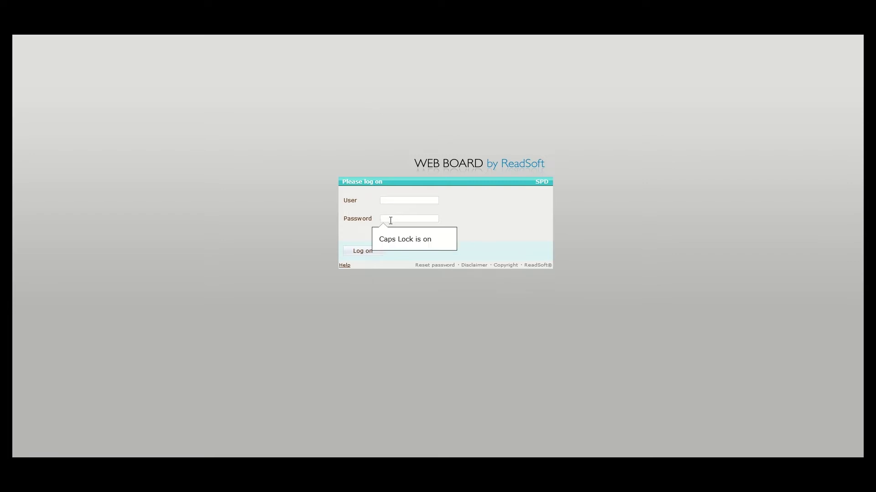
{"action": "left_click", "coordinate": [359, 257]}
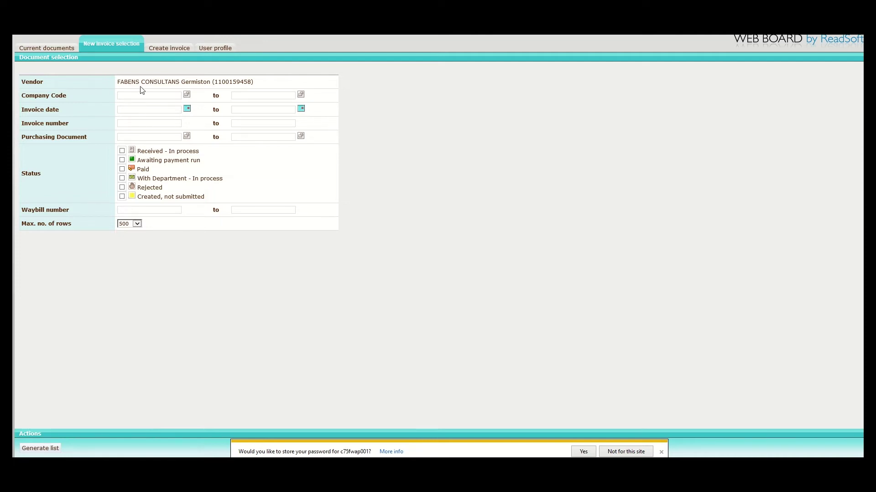
- Start a new invoice with purchase order reference and bring up the PO number lookup
{"action": "left_click", "coordinate": [168, 53]}
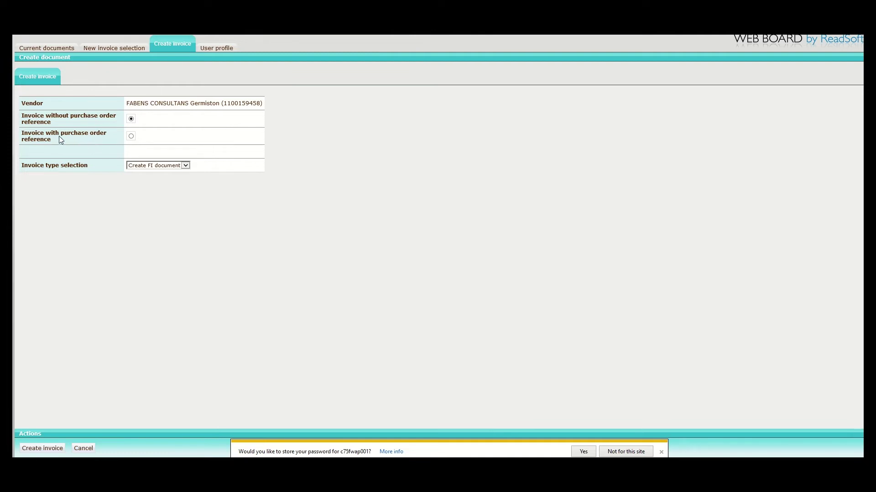
{"action": "left_click", "coordinate": [131, 137]}
{"action": "left_click", "coordinate": [130, 152]}
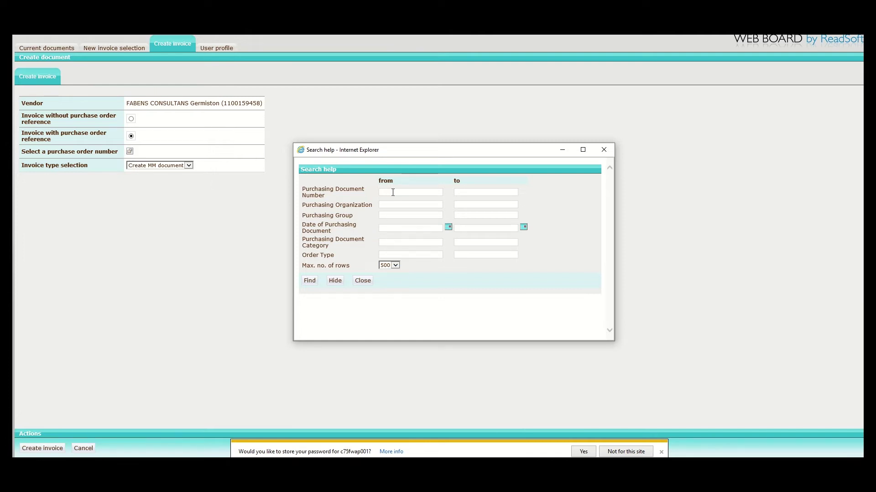
{"action": "type", "text": "425"}
{"action": "key", "text": "BackSpace"}
{"action": "type", "text": "01"}
{"action": "key", "text": "BackSpace"}
{"action": "type", "text": "912355"}
{"action": "left_click", "coordinate": [386, 192]}
{"action": "type", "text": "5"}
{"action": "left_click", "coordinate": [310, 282]}
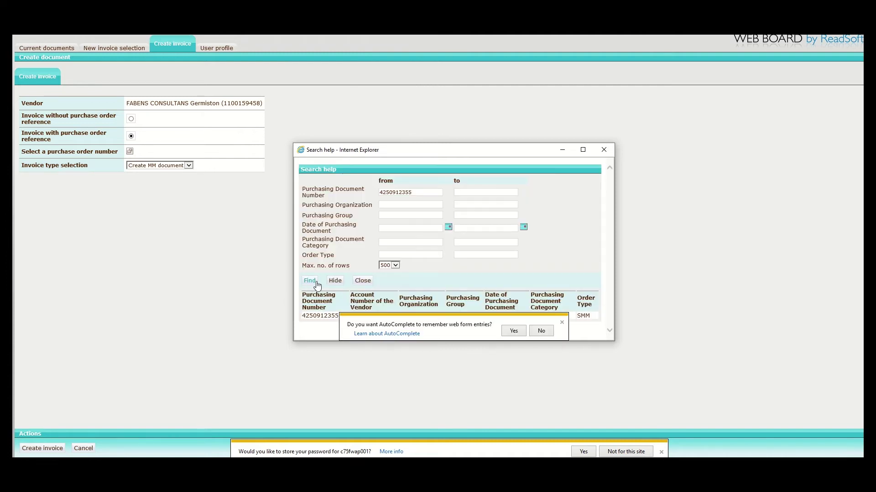
{"action": "left_click", "coordinate": [561, 322]}
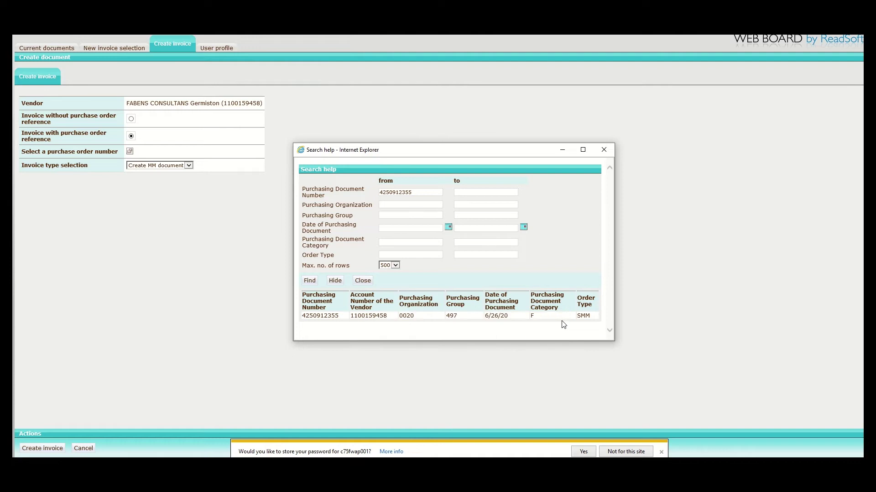
{"action": "left_click", "coordinate": [380, 317]}
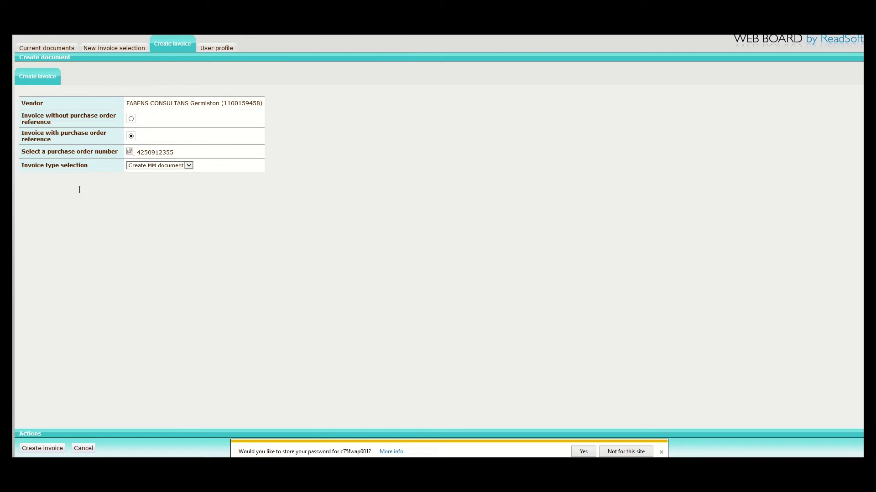
- Open the invoice entry form for the chosen purchase order with Invoice set to Yes
{"action": "left_click", "coordinate": [51, 451]}
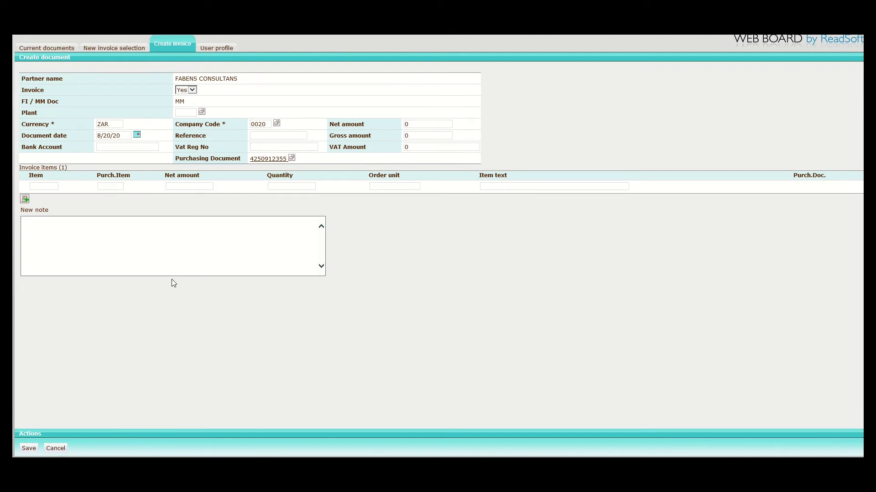
{"action": "left_click", "coordinate": [163, 266]}
{"action": "left_click", "coordinate": [192, 91]}
{"action": "left_click", "coordinate": [205, 94]}
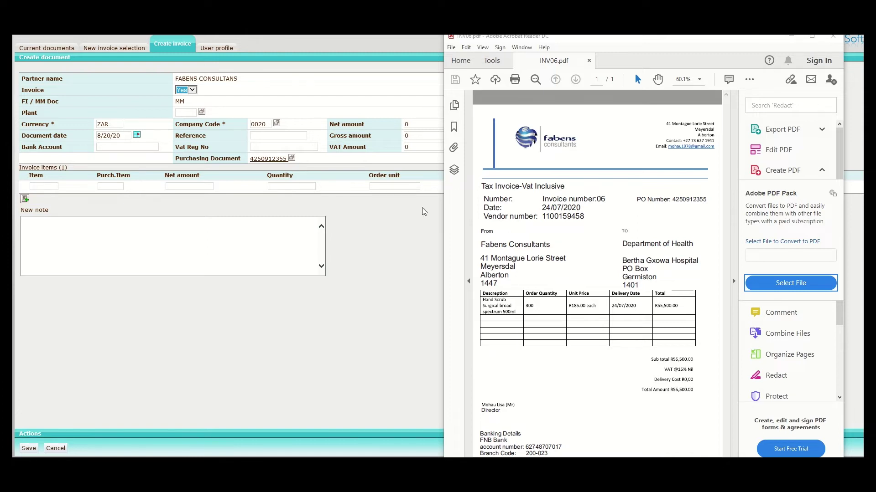
{"action": "left_click", "coordinate": [125, 135]}
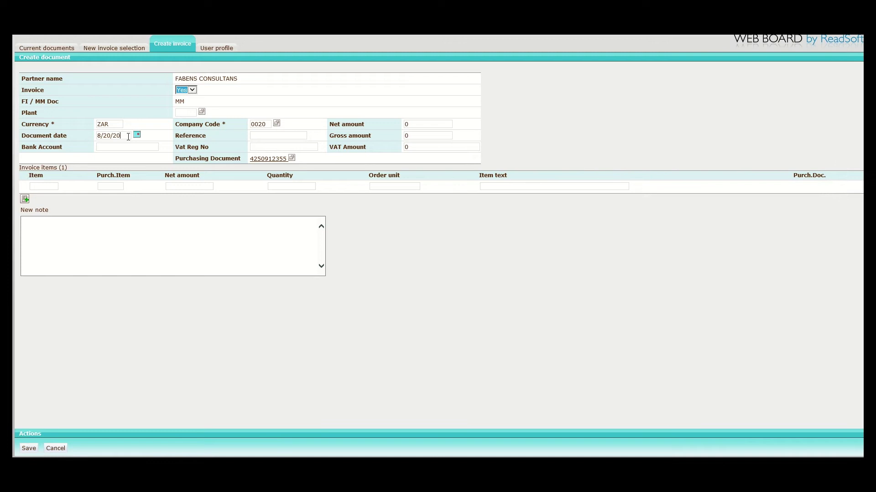
- Pick 24 July 2020 from the Document date calendar
{"action": "left_click", "coordinate": [136, 136]}
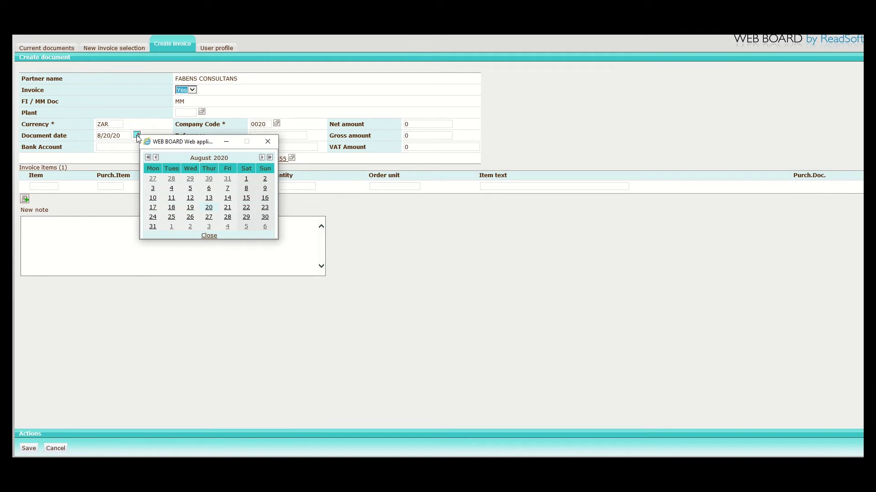
{"action": "left_click", "coordinate": [155, 157]}
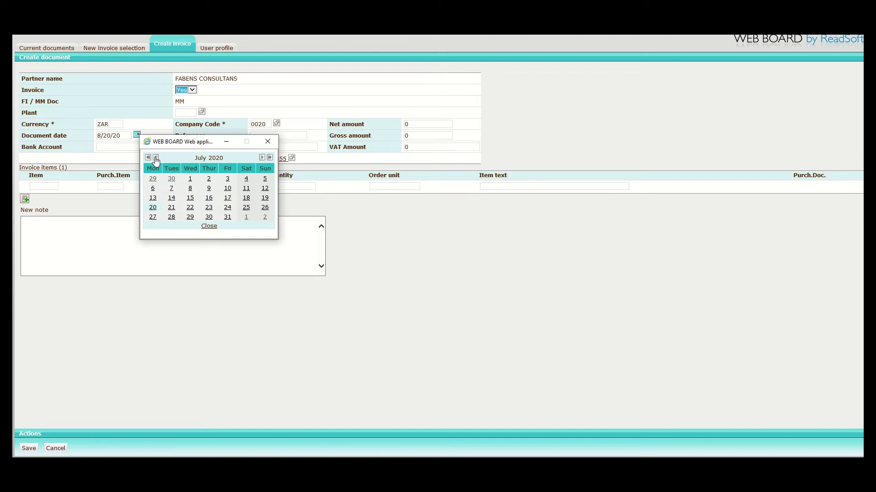
{"action": "left_click", "coordinate": [228, 207]}
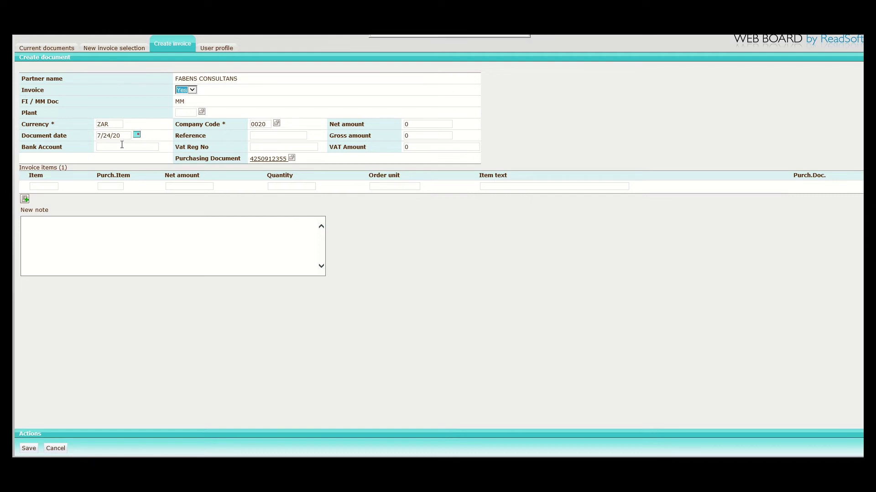
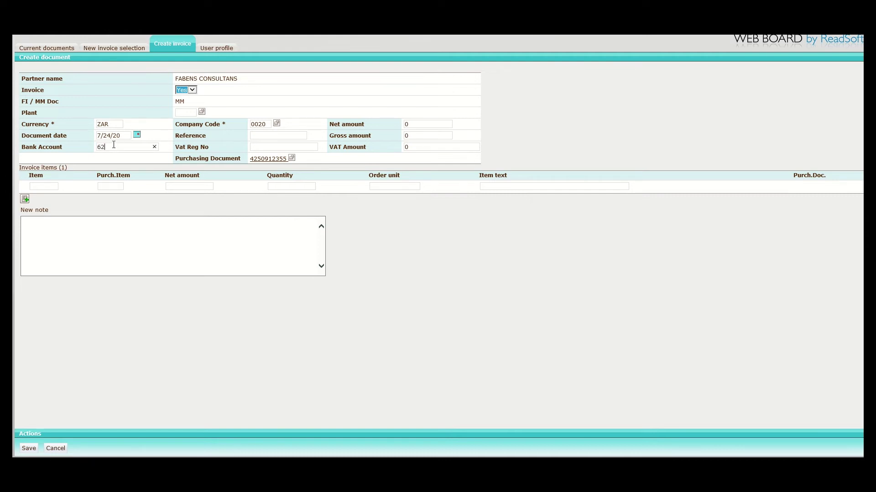
- Enter the vendor's bank account number and reference 06, checking them against the PDF invoice
{"action": "left_click", "coordinate": [269, 134]}
{"action": "type", "text": "06"}
{"action": "left_click", "coordinate": [283, 146]}
{"action": "key", "text": "alt+Tab"}
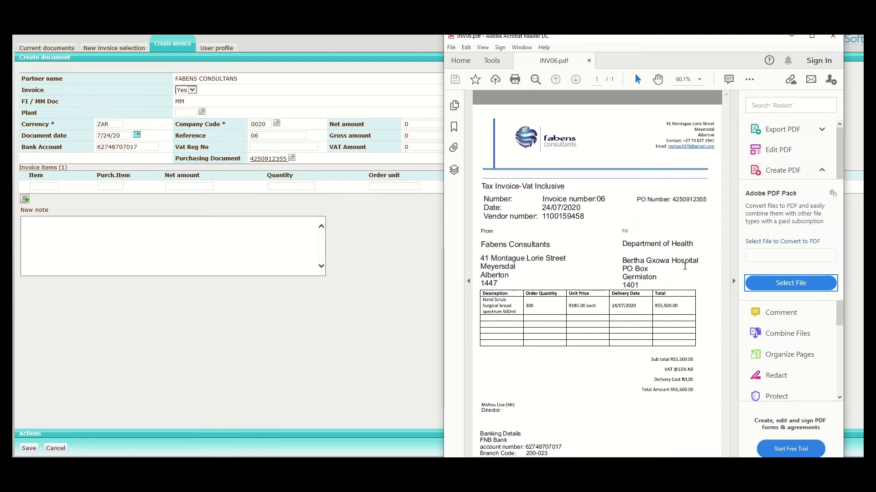
{"action": "left_click", "coordinate": [369, 269]}
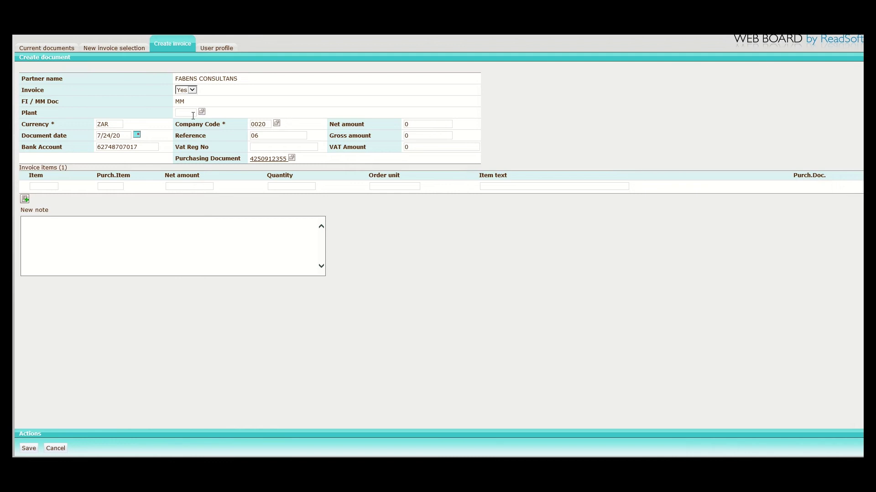
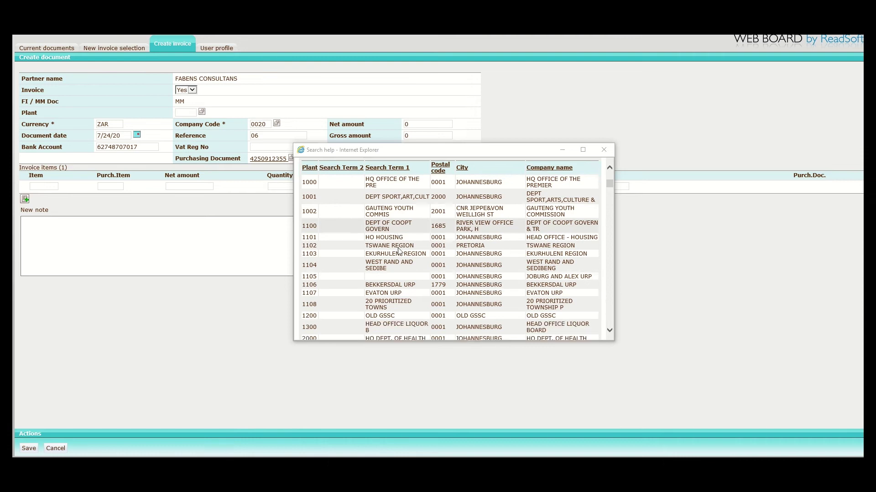
- Scroll the plant search results and choose plant 2034, GERMISTON HOSPITAL
{"action": "scroll", "coordinate": [398, 248], "scroll_direction": "down", "scroll_amount": 5}
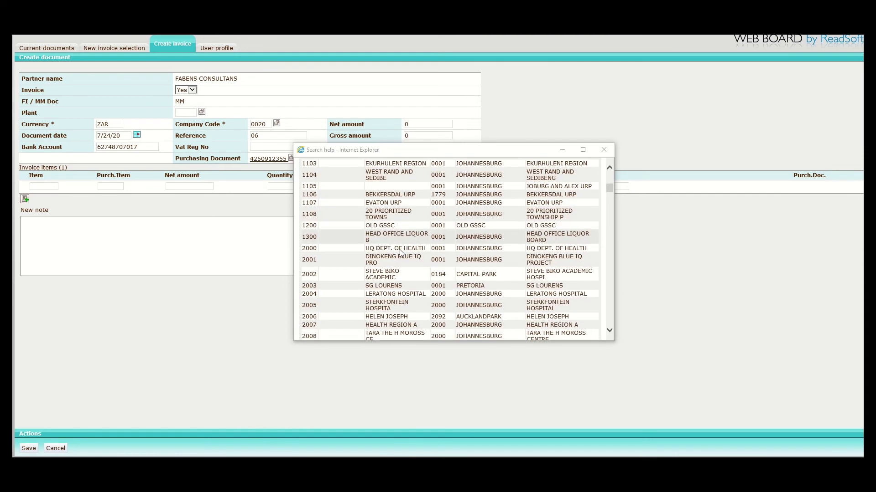
{"action": "scroll", "coordinate": [400, 253], "scroll_direction": "down", "scroll_amount": 5}
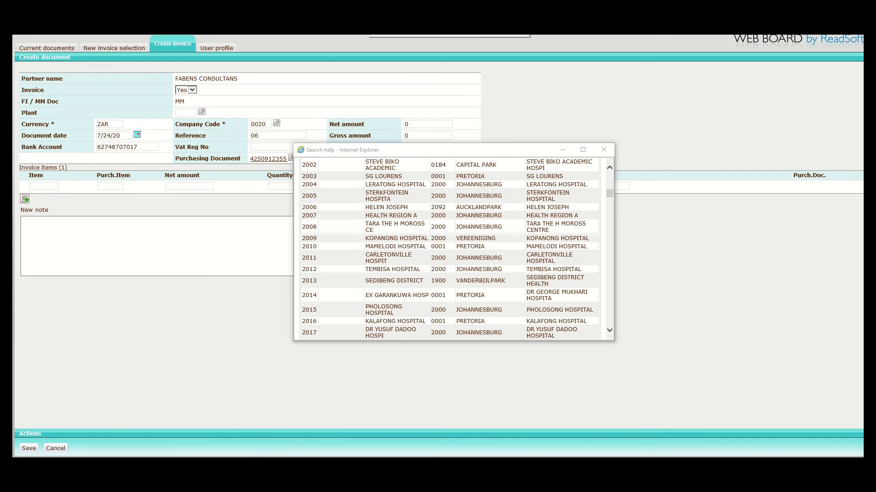
{"action": "scroll", "coordinate": [454, 248], "scroll_direction": "down", "scroll_amount": 8}
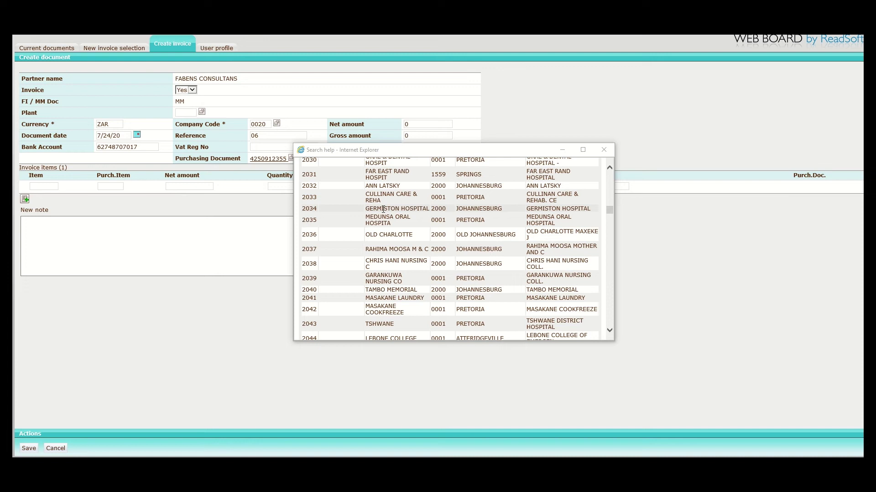
{"action": "left_click", "coordinate": [383, 209]}
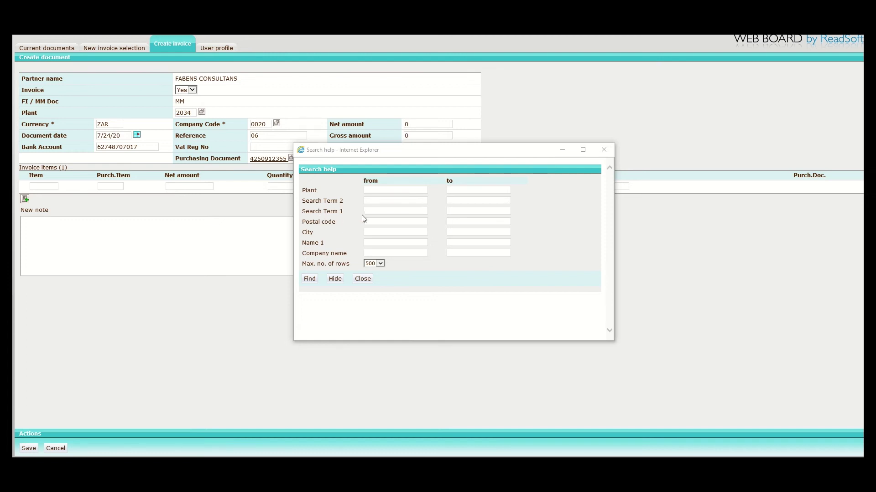
- Search plants by Search Term 1, first with GERMIS* and then with GERM1*
{"action": "left_click", "coordinate": [373, 201]}
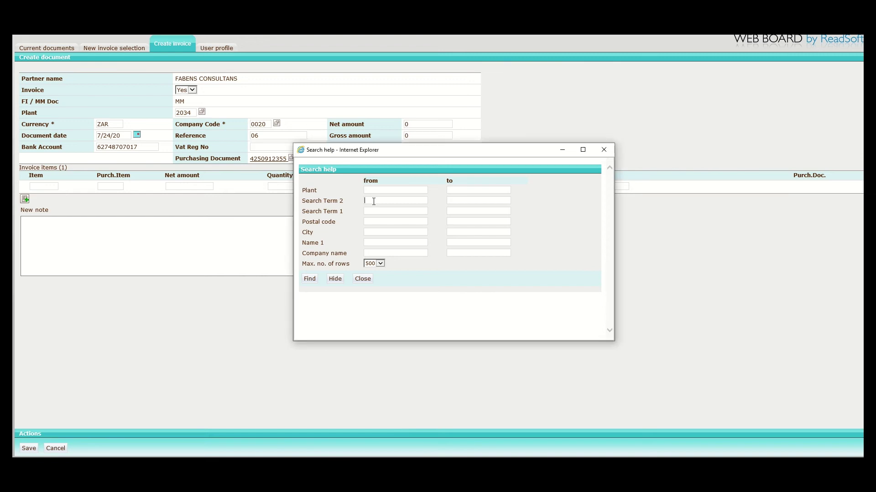
{"action": "type", "text": "GERMIS*"}
{"action": "left_click", "coordinate": [308, 279]}
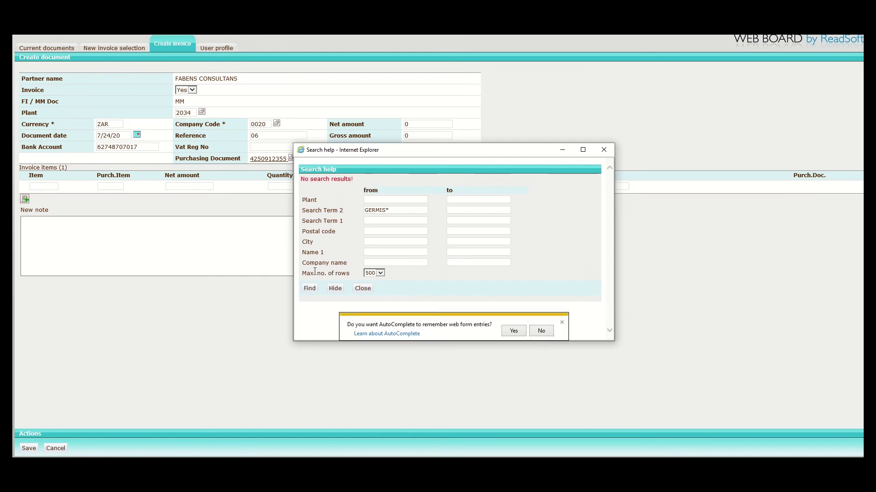
{"action": "left_click_drag", "start_coordinate": [402, 211], "coordinate": [288, 213]}
{"action": "key", "text": "BackSpace"}
{"action": "type", "text": "GERM1*"}
{"action": "left_click", "coordinate": [313, 289]}
- Rerun the search to list Germiston plants, dismiss the autocomplete offer, and close the search
{"action": "left_click", "coordinate": [380, 221]}
{"action": "left_click", "coordinate": [310, 289]}
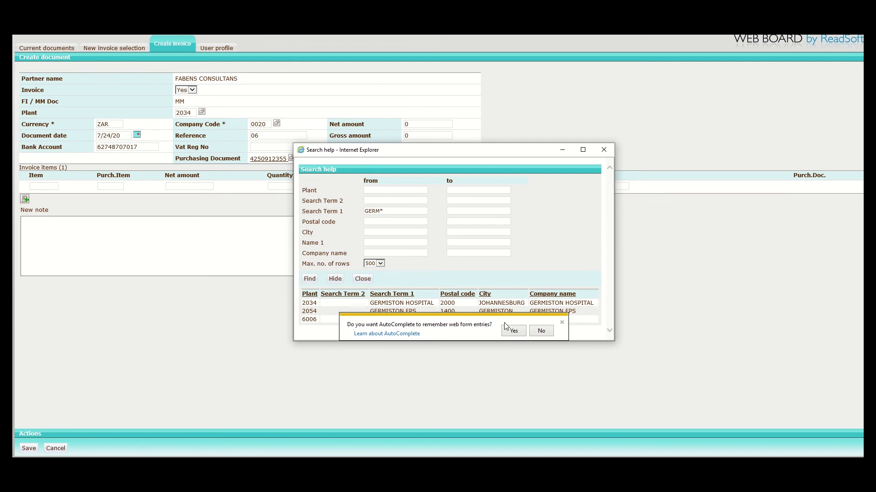
{"action": "left_click", "coordinate": [562, 322]}
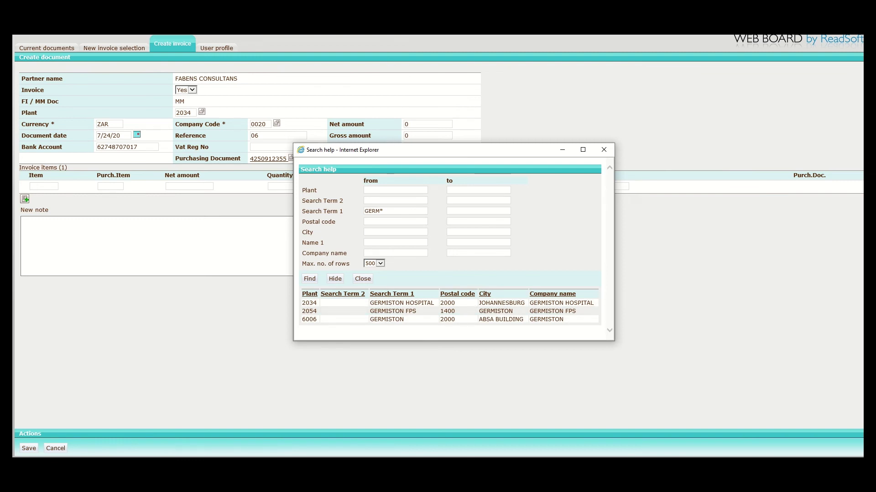
{"action": "left_click", "coordinate": [363, 279]}
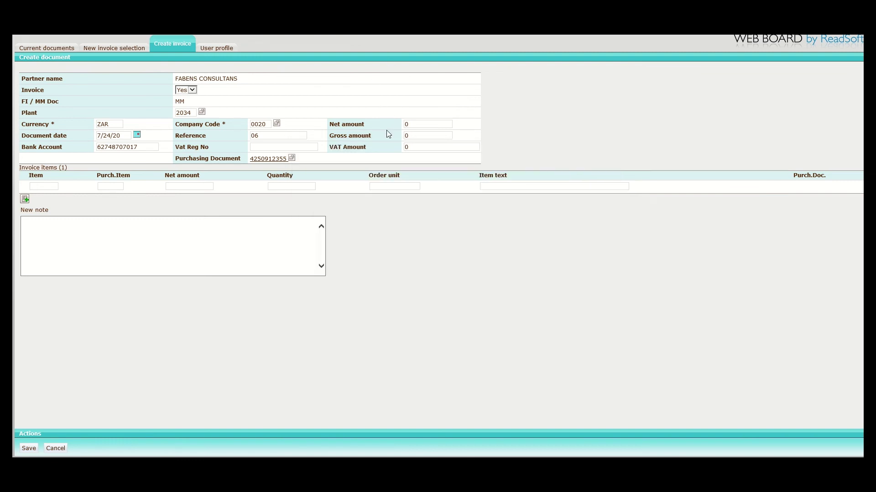
- Enter 55000 in both Net amount and Gross amount, then save the invoice
{"action": "left_click", "coordinate": [421, 127]}
{"action": "type", "text": "55000"}
{"action": "left_click", "coordinate": [414, 135]}
{"action": "type", "text": "5000"}
{"action": "key", "text": "BackSpace"}
{"action": "key", "text": "BackSpace"}
{"action": "key", "text": "BackSpace"}
{"action": "type", "text": "5000"}
{"action": "left_click", "coordinate": [29, 449]}
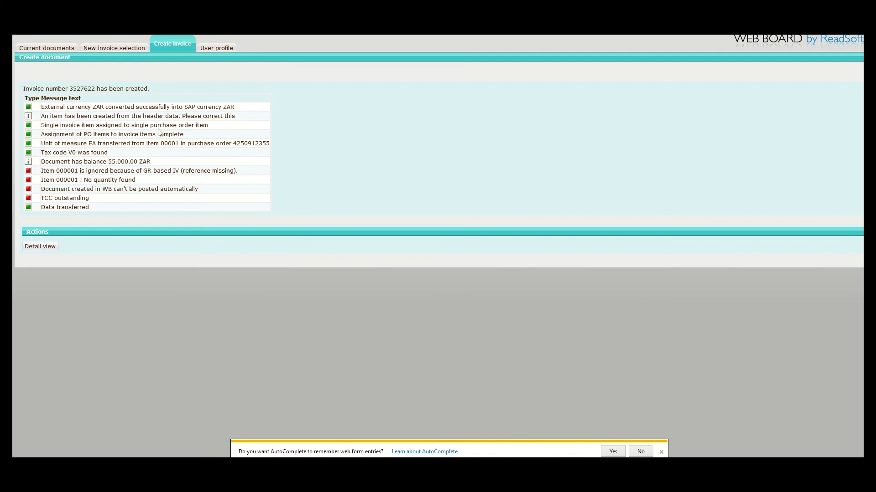
- Open the Detail view of invoice document 3527622
{"action": "left_click", "coordinate": [44, 249]}
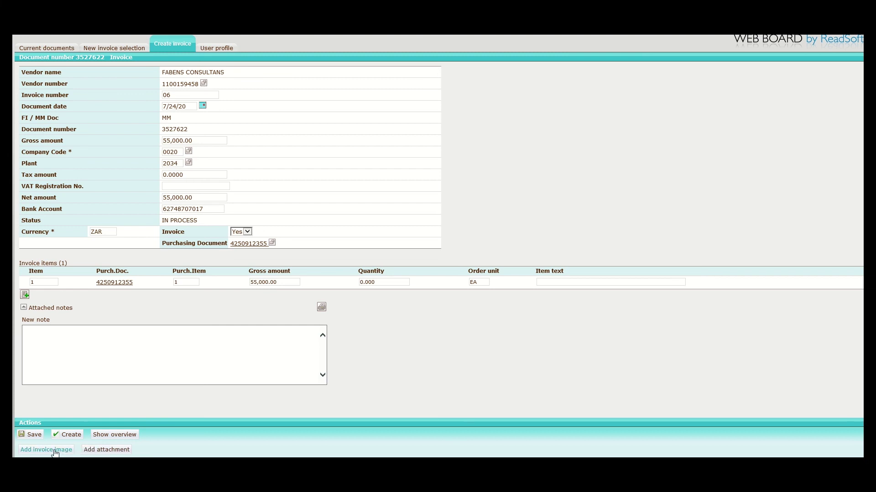
- Attach INV06 from the Desktop as the invoice image and send it
{"action": "left_click", "coordinate": [55, 452]}
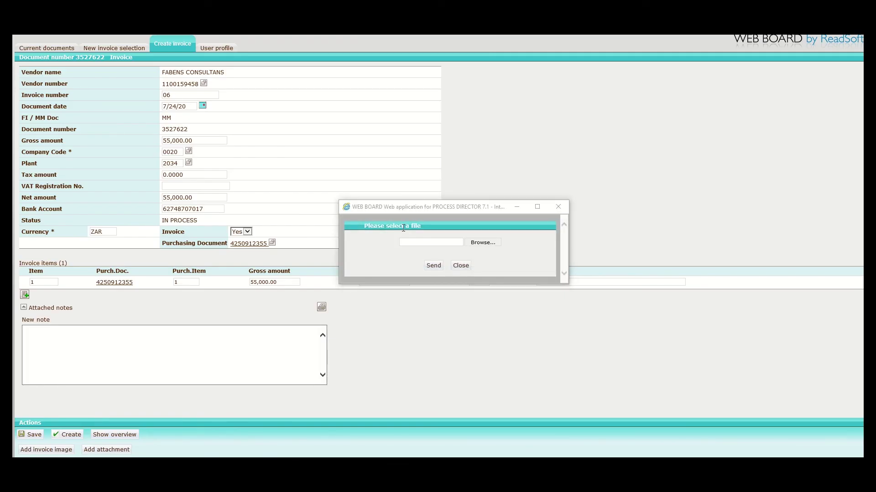
{"action": "left_click", "coordinate": [480, 246]}
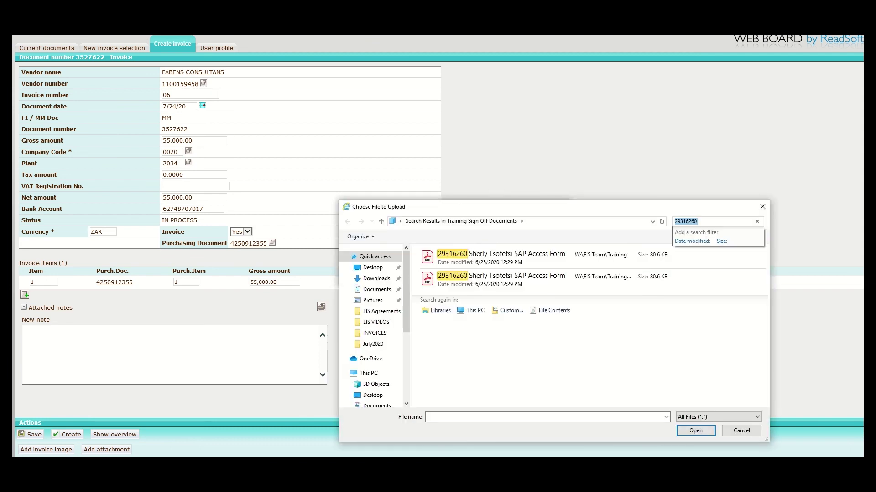
{"action": "key", "text": "Escape"}
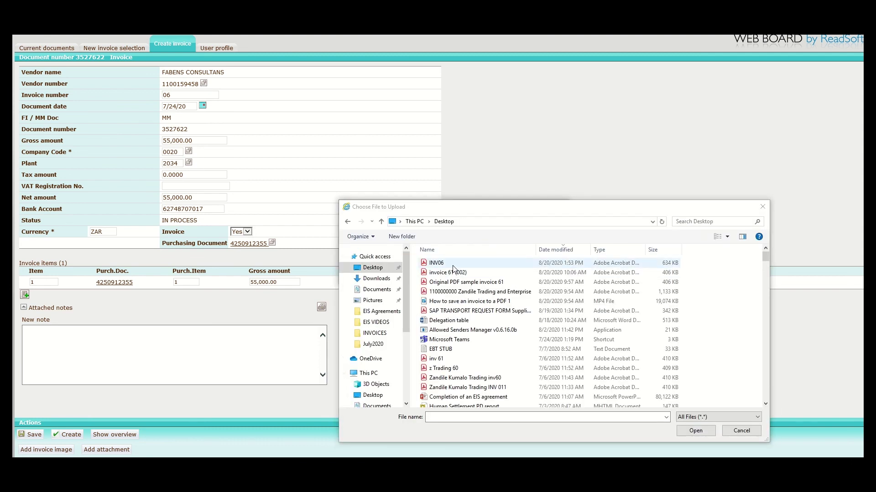
{"action": "left_click", "coordinate": [454, 268]}
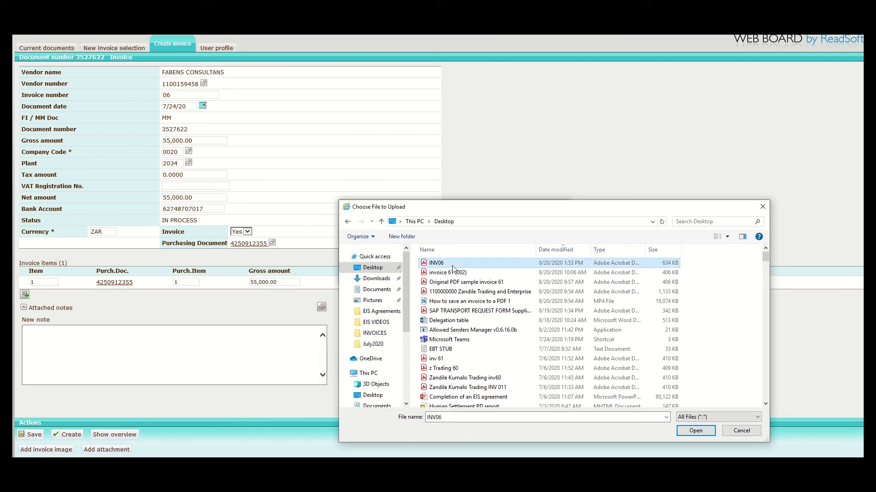
{"action": "left_click", "coordinate": [697, 433]}
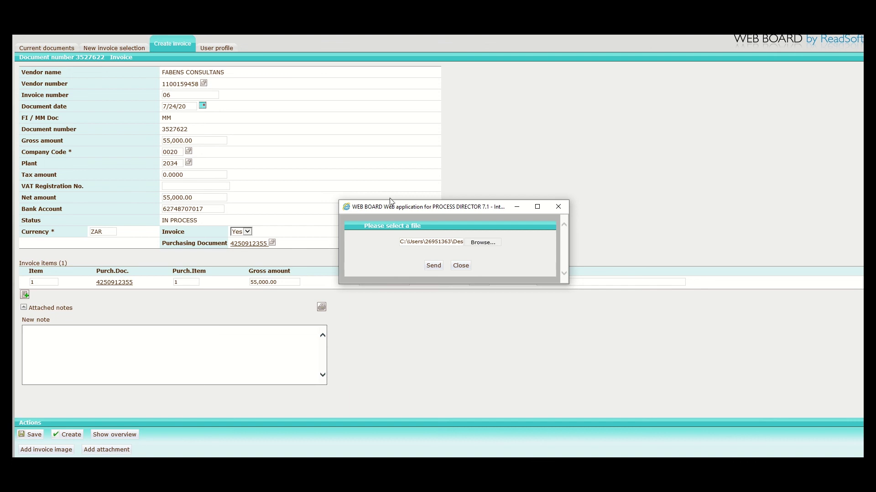
{"action": "left_click", "coordinate": [433, 266]}
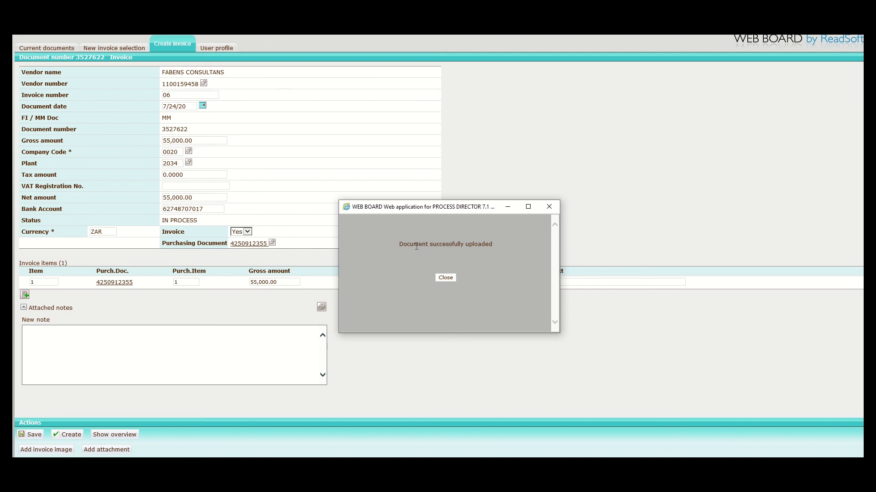
- Dismiss the upload success message and create the invoice document
{"action": "left_click", "coordinate": [445, 279]}
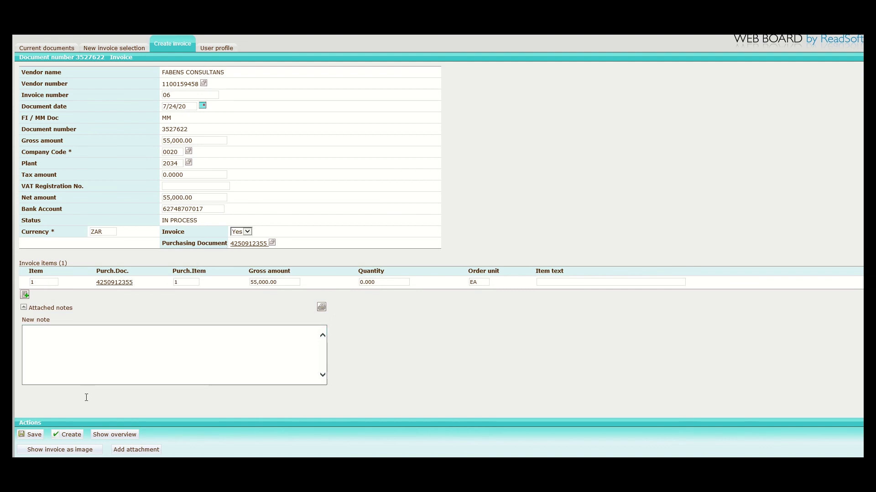
{"action": "left_click", "coordinate": [68, 437]}
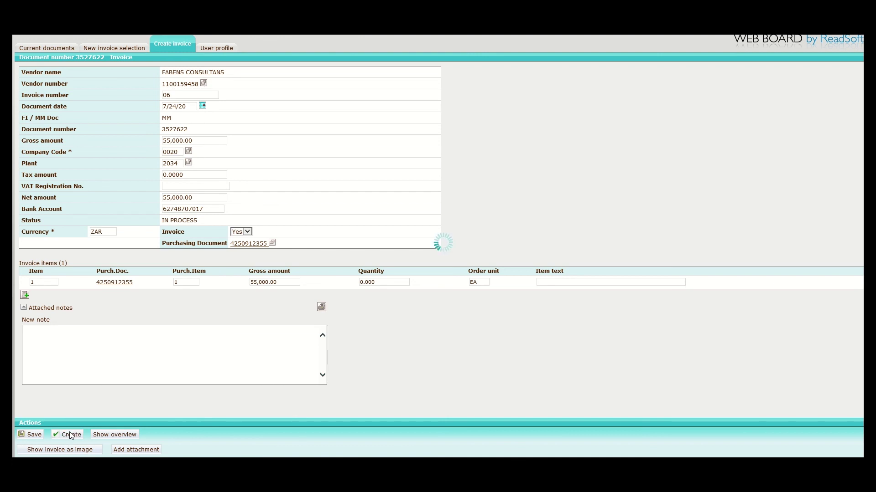